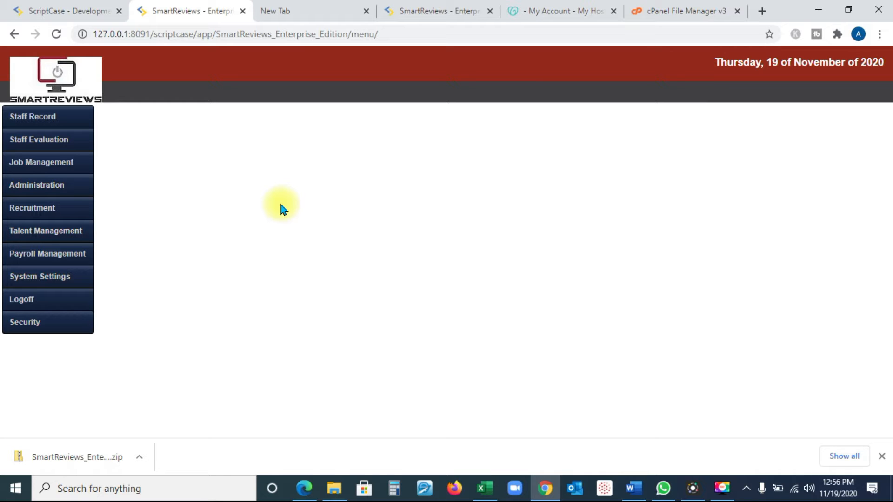
Open the Management level of Task Management under Job Management and run a task search without any filters.
mouse_move(52, 167)
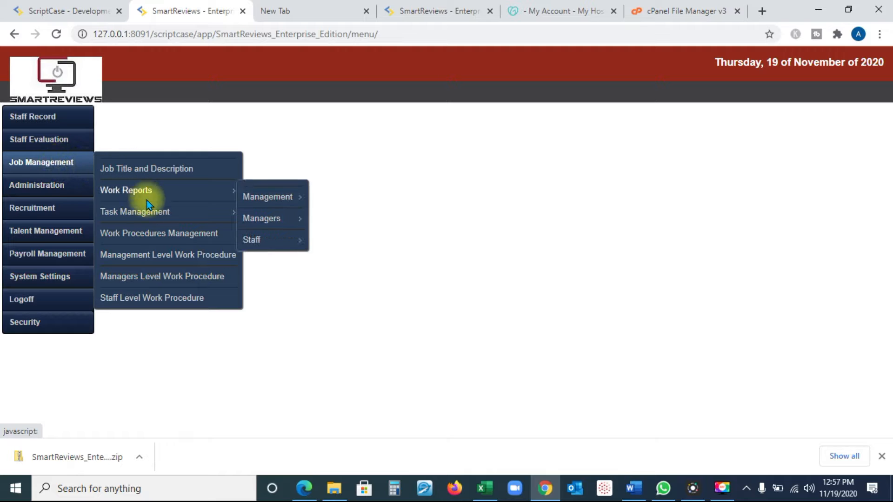
mouse_move(150, 216)
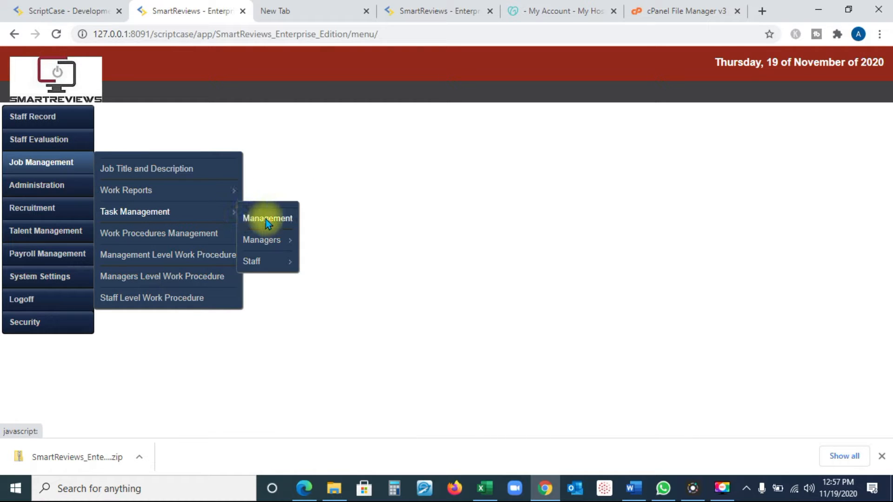
click(279, 221)
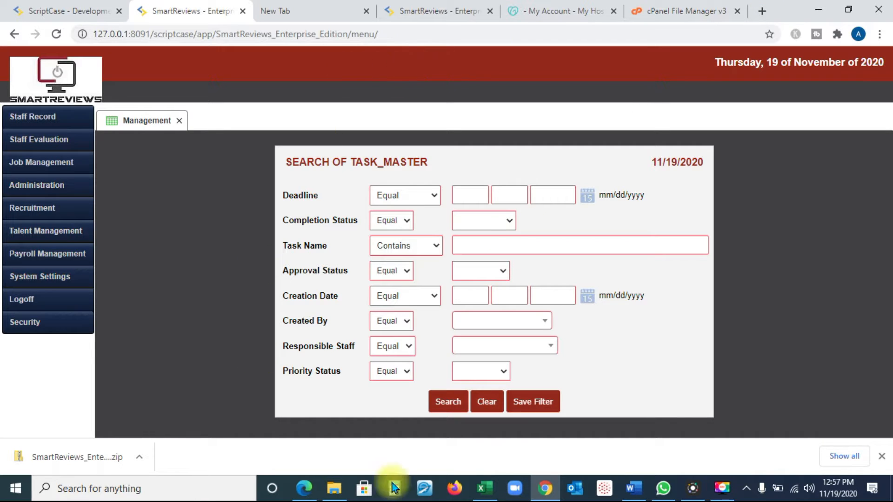
click(448, 402)
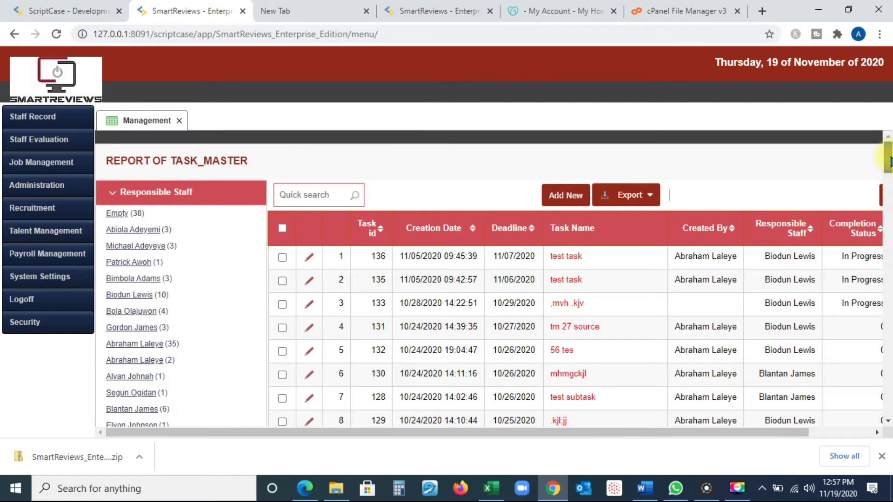
Open the task "tm 27 source" for editing and review its Task Checklist and Sub Tasks Summary sections.
drag(889, 161, 889, 168)
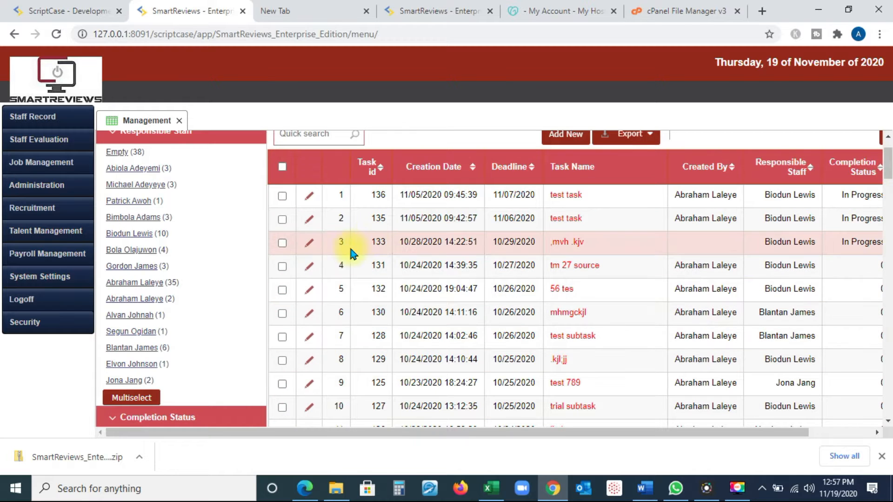
click(309, 267)
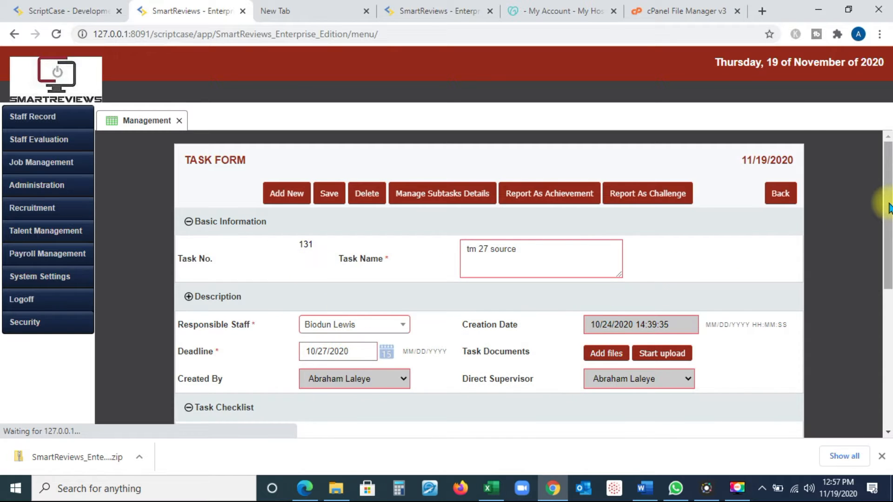
drag(889, 203, 880, 307)
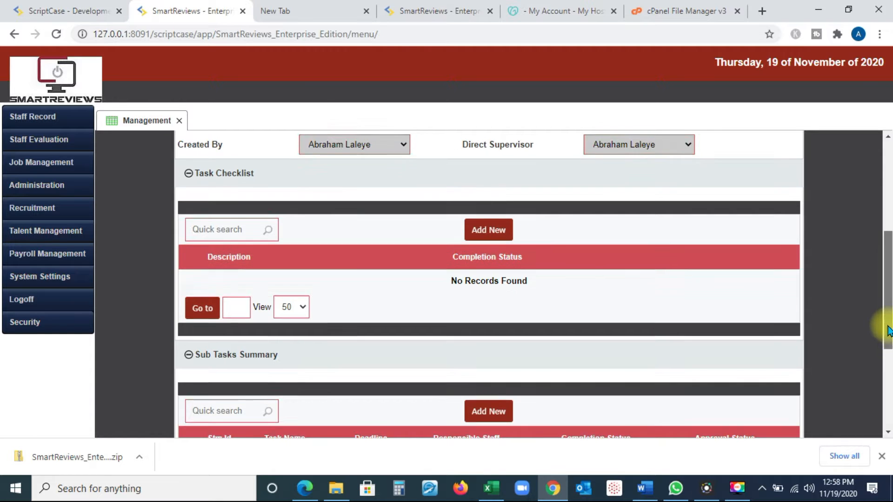
drag(887, 329, 879, 307)
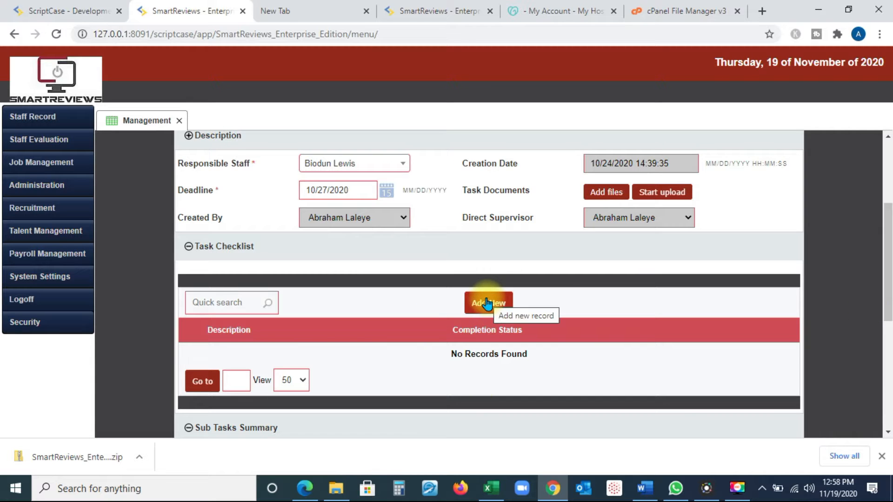
drag(879, 302, 869, 358)
scroll(868, 357, up, 2)
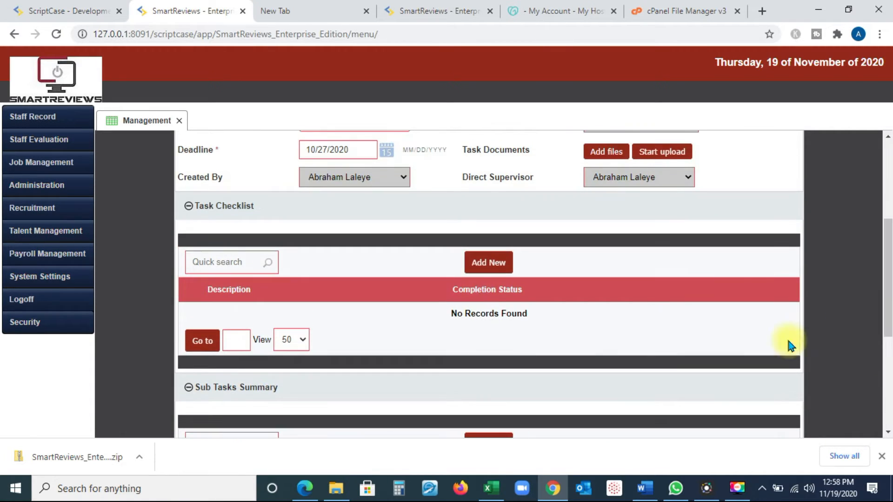
drag(887, 279, 877, 309)
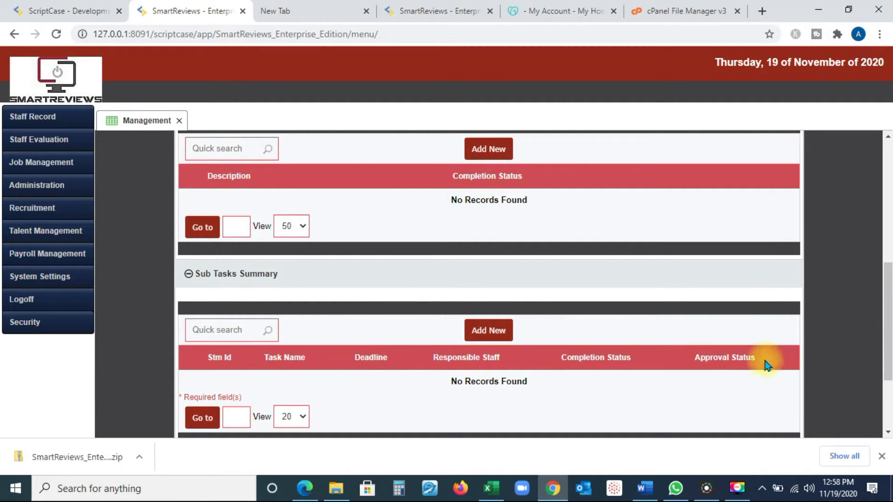
drag(887, 333, 886, 225)
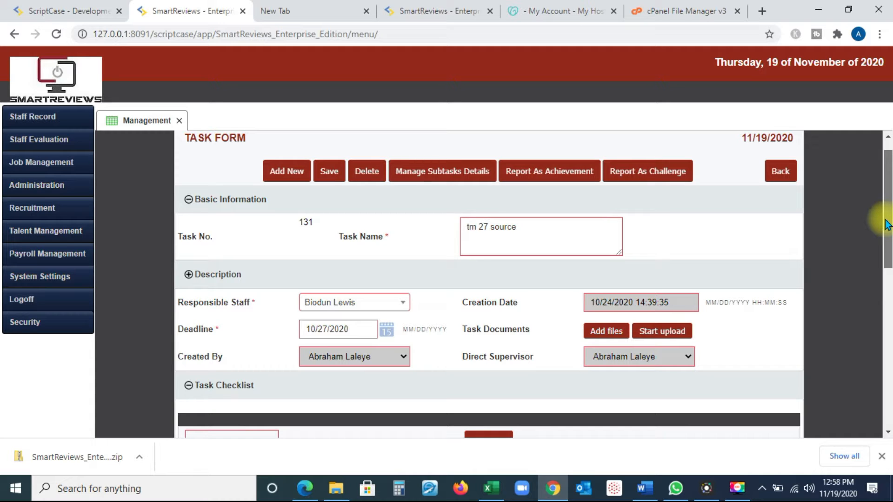
Start a new subtask from the task's subtask details and name it "test sub task mnbvn".
click(428, 175)
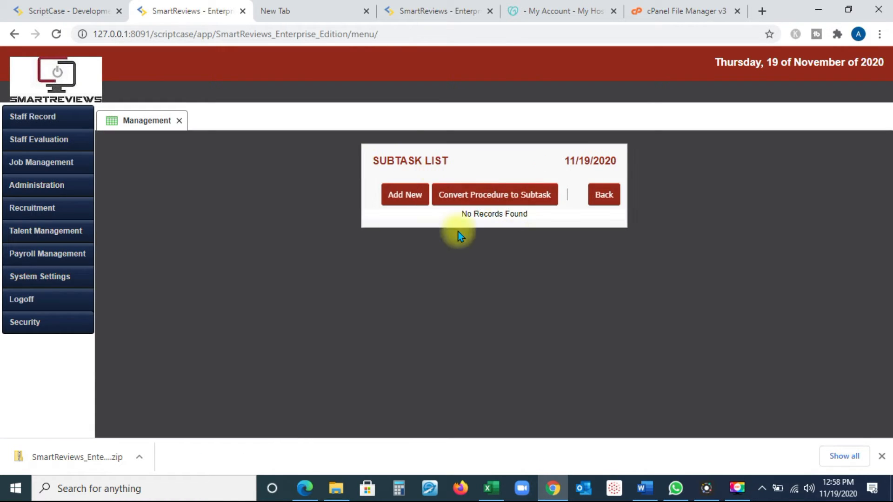
click(399, 197)
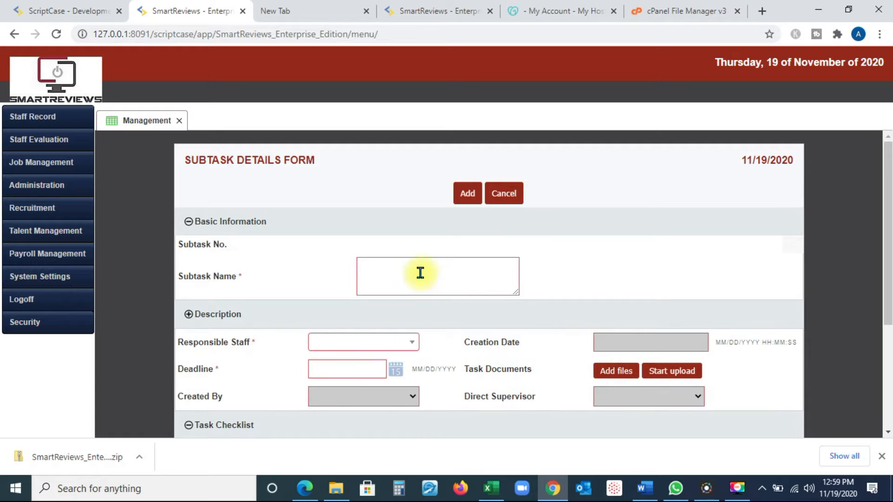
drag(883, 176, 883, 187)
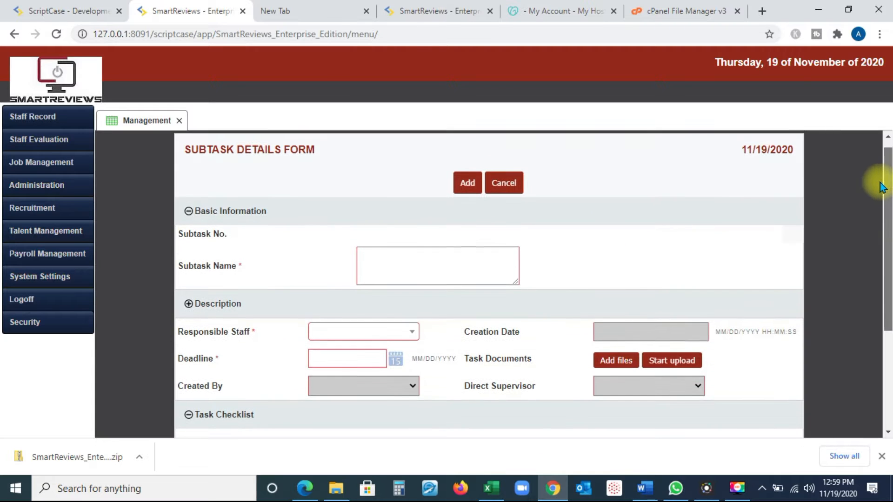
click(416, 267)
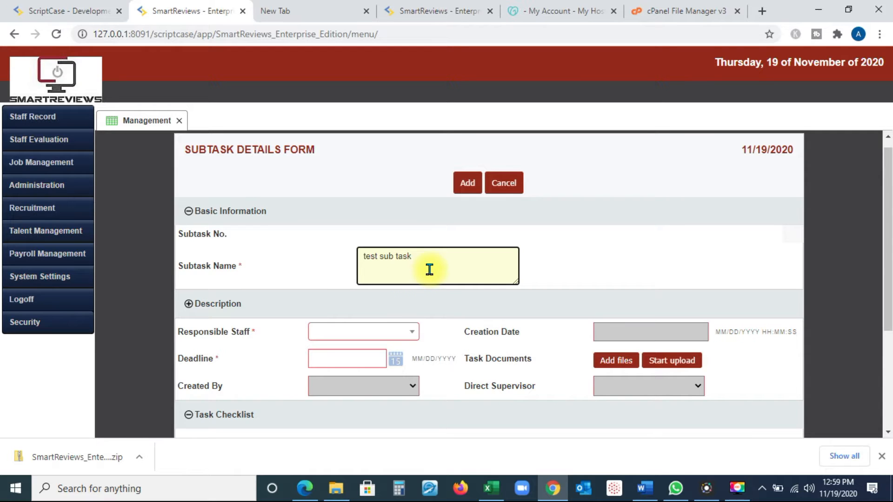
text(mnbvn)
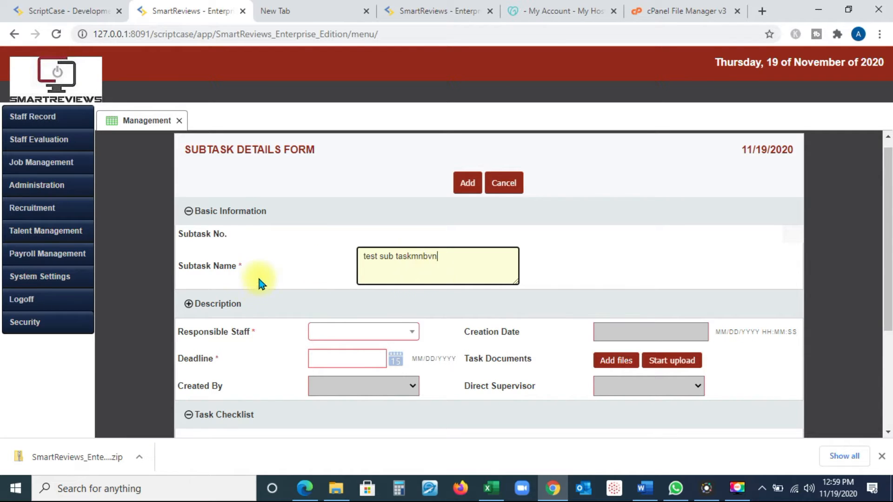
click(413, 257)
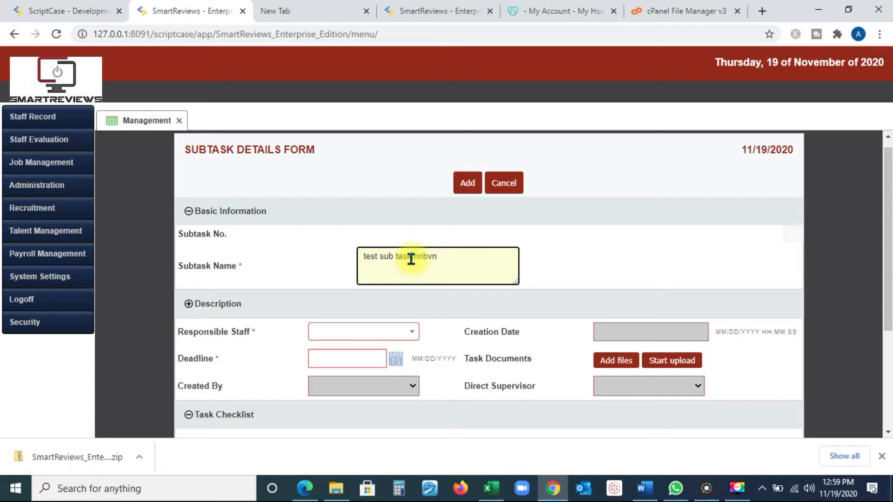
Assign a responsible staff member to the subtask and set its deadline to 11/21/2020.
click(405, 340)
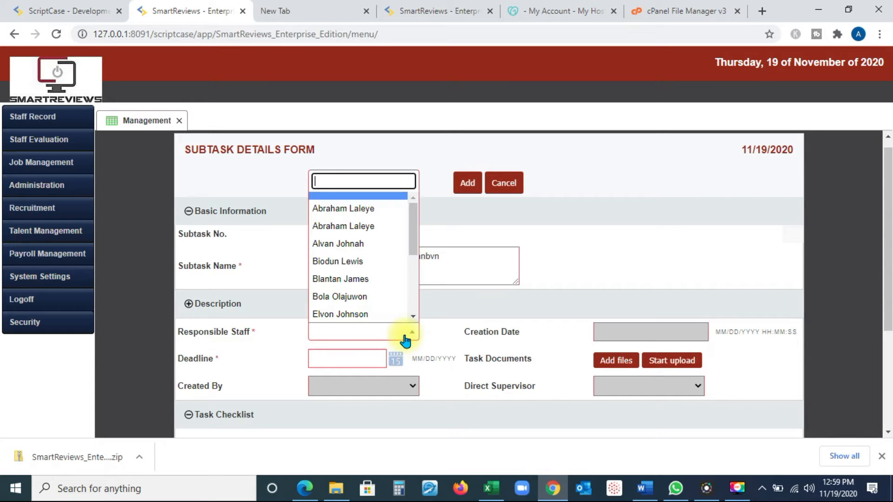
click(361, 281)
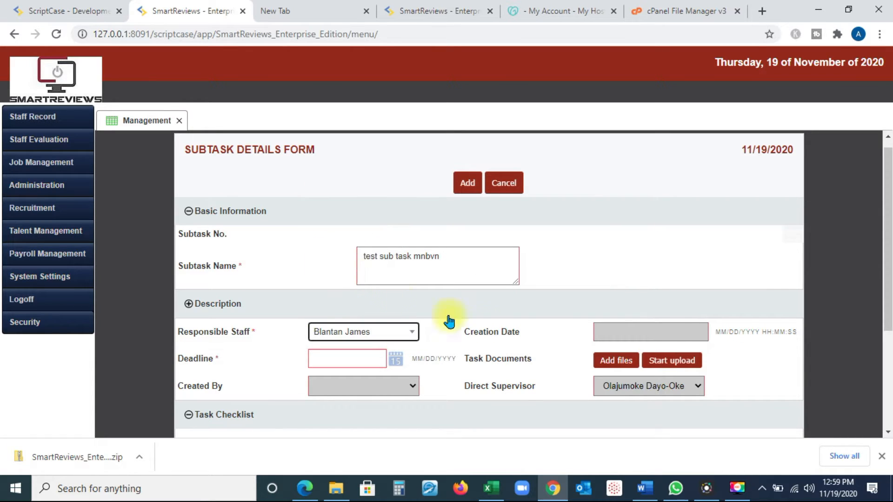
drag(883, 295, 882, 340)
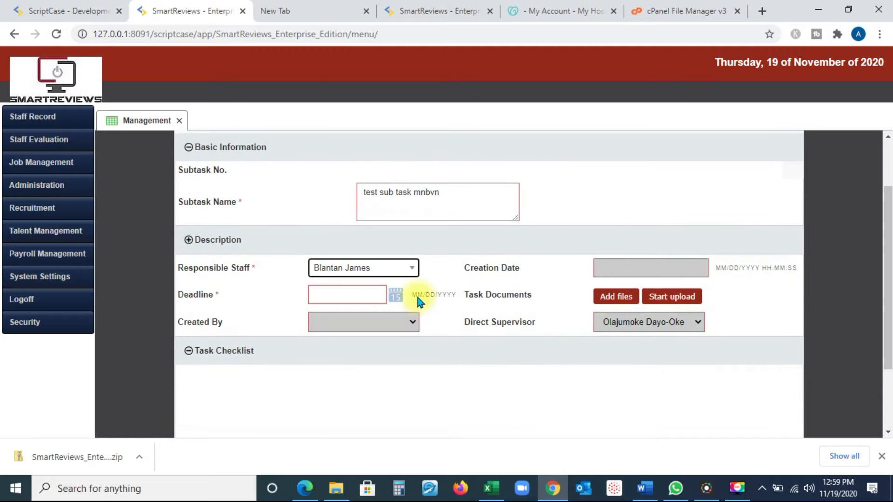
click(396, 295)
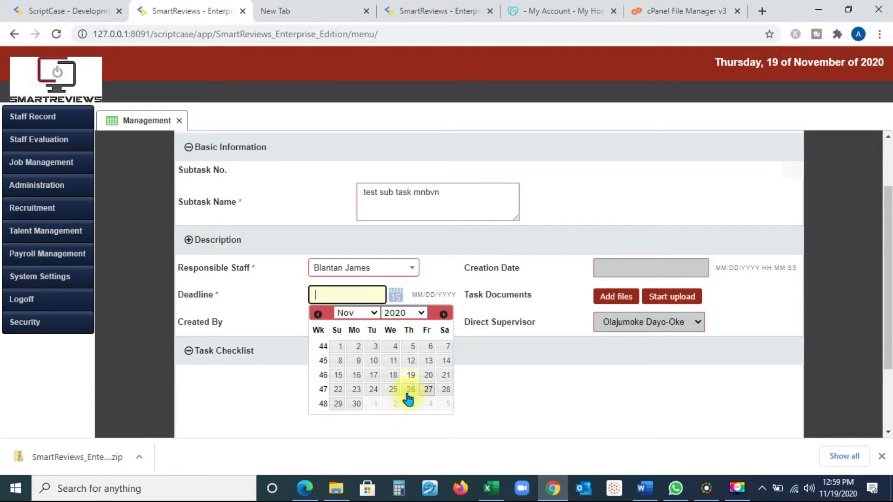
click(446, 376)
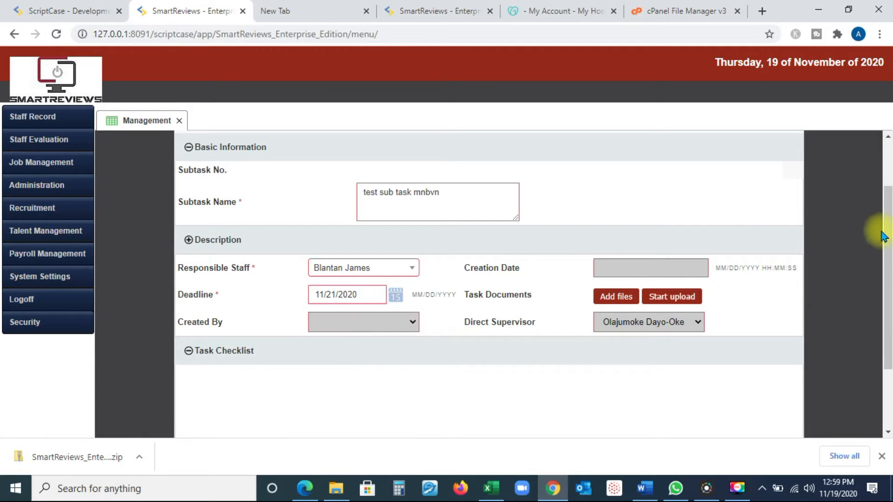
Check the remaining sections of the subtask form and add the subtask record.
drag(886, 233, 888, 281)
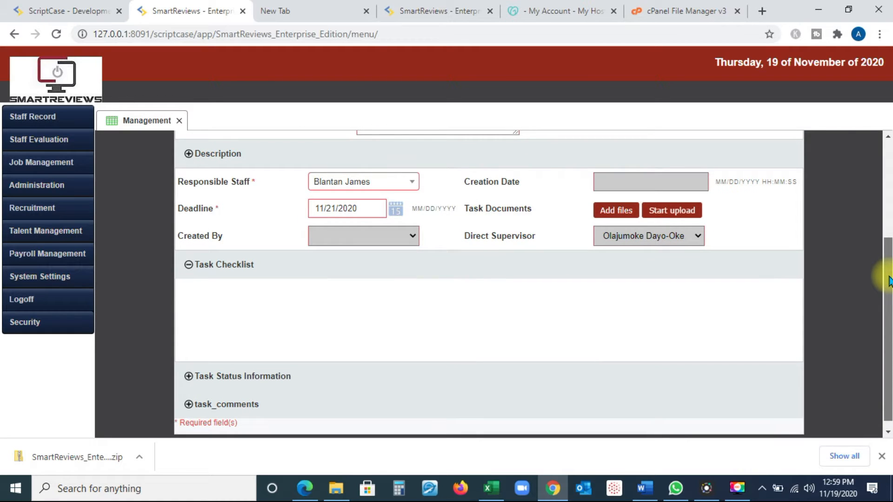
scroll(871, 249, up, 3)
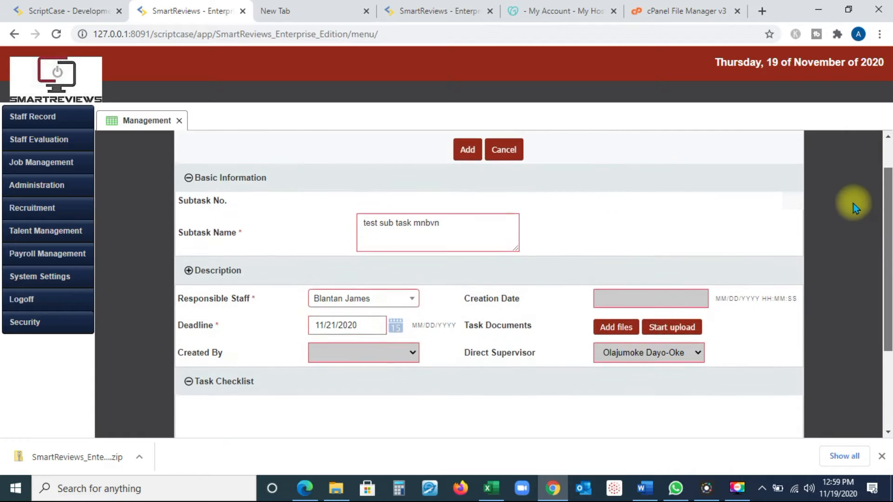
click(468, 171)
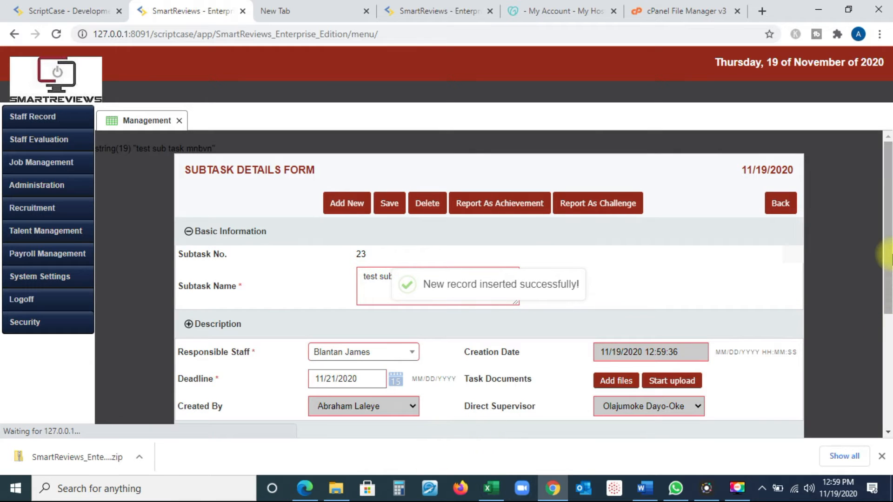
Add an item with the description "kjhvljvkj." to the subtask's Task Checklist, leaving it not completed.
drag(887, 256, 877, 377)
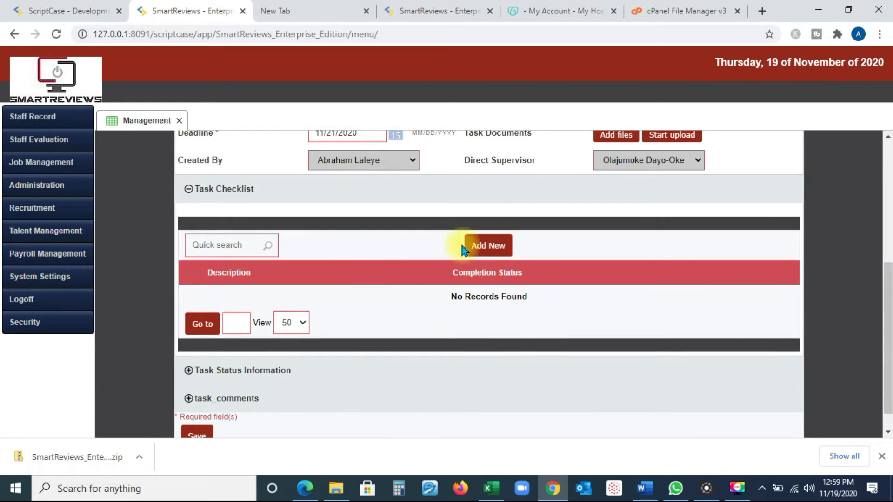
click(496, 247)
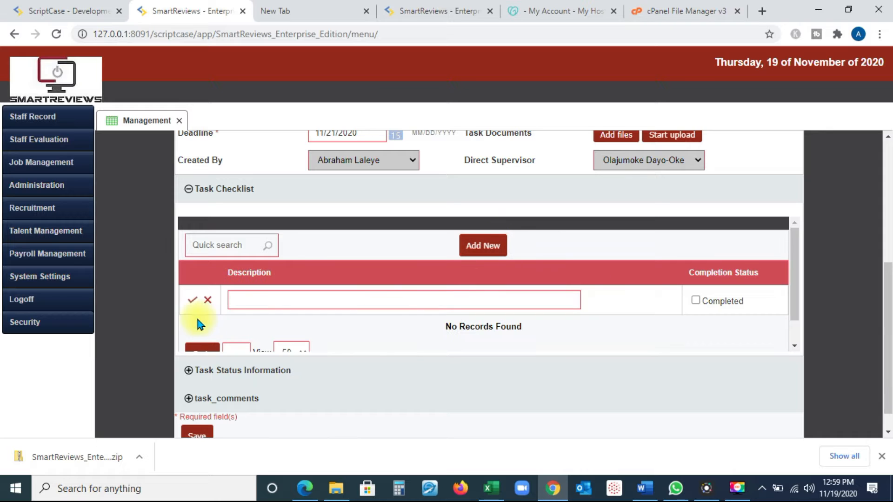
scroll(789, 289, down, 1)
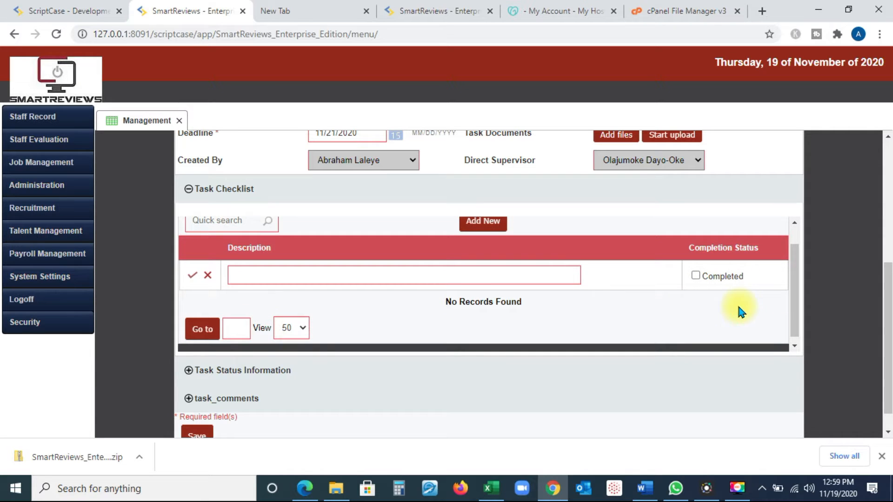
scroll(883, 285, down, 1)
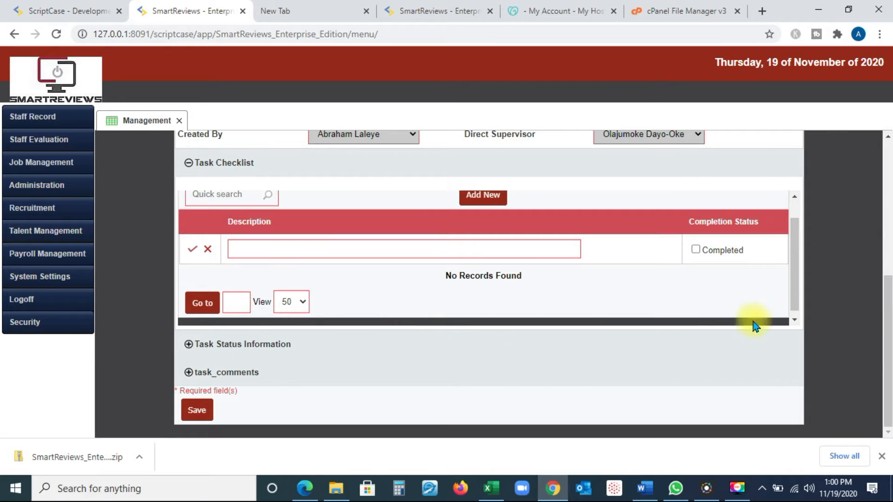
mouse_move(888, 362)
mouse_down()
mouse_move(883, 334)
mouse_move(888, 358)
mouse_up()
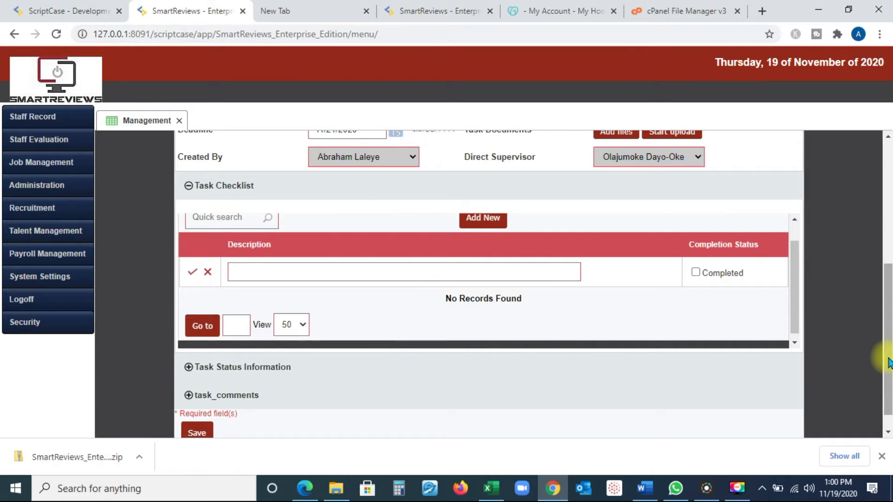
mouse_move(887, 358)
mouse_down()
mouse_move(871, 274)
mouse_move(877, 349)
mouse_move(883, 344)
mouse_move(889, 372)
mouse_up()
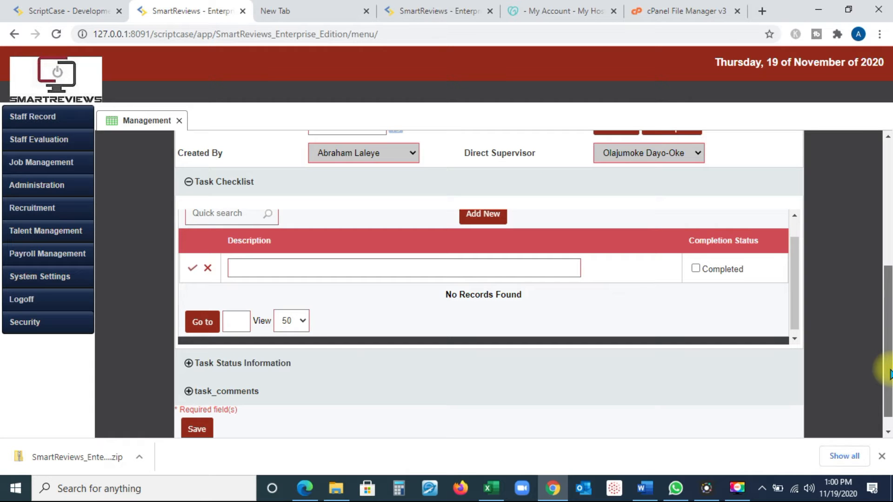
drag(889, 373, 885, 344)
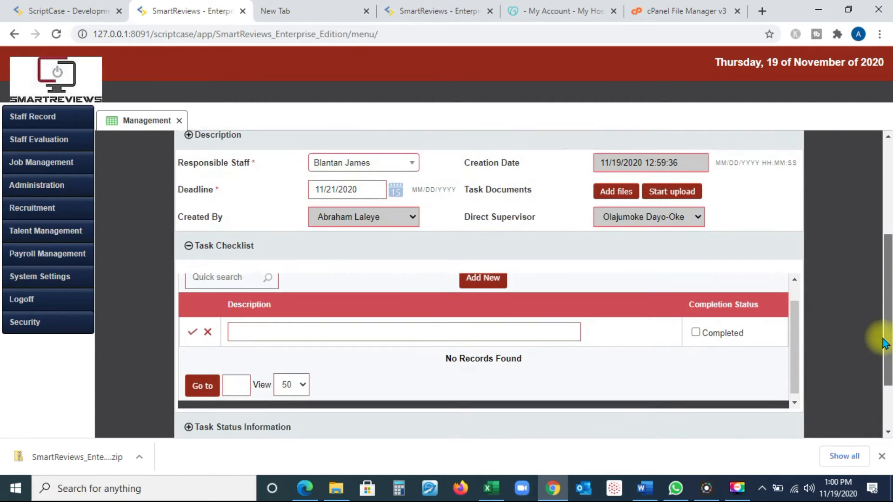
click(294, 333)
text(kjhvljvkj.)
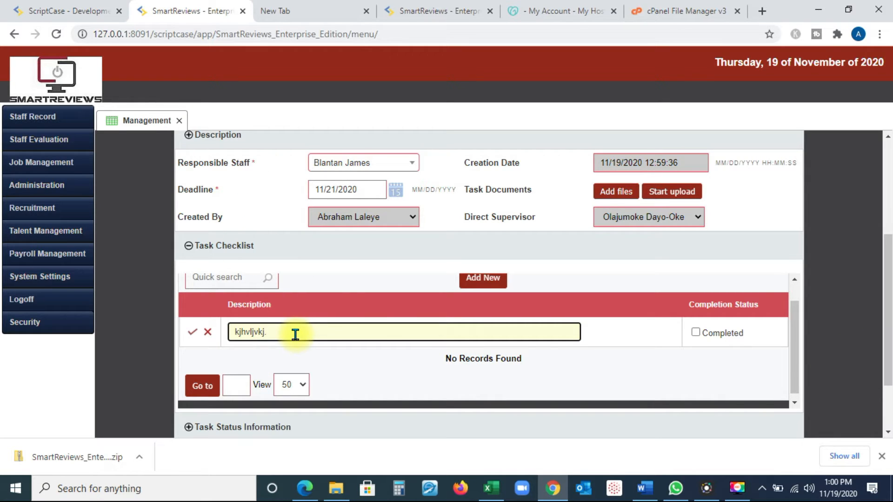
click(191, 333)
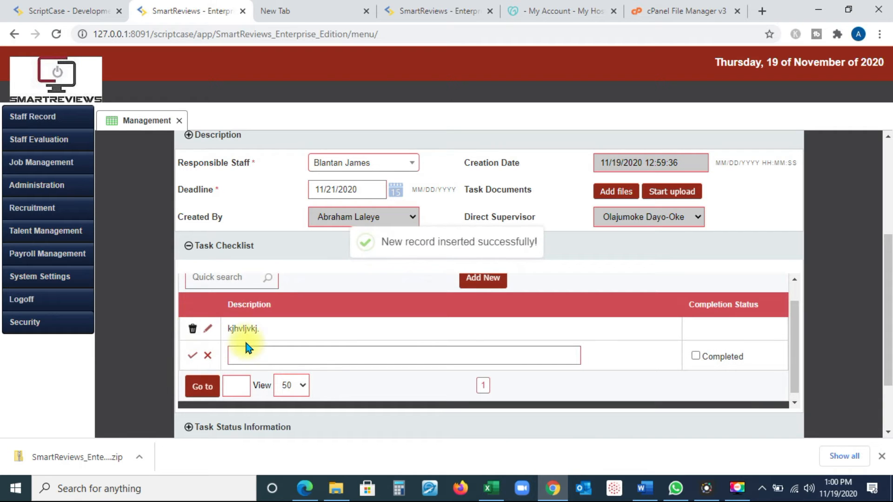
Add a second Task Checklist item with the description ",mjvblkj.b" to the subtask, leaving it not completed.
click(302, 355)
text(,mjvblkj.b)
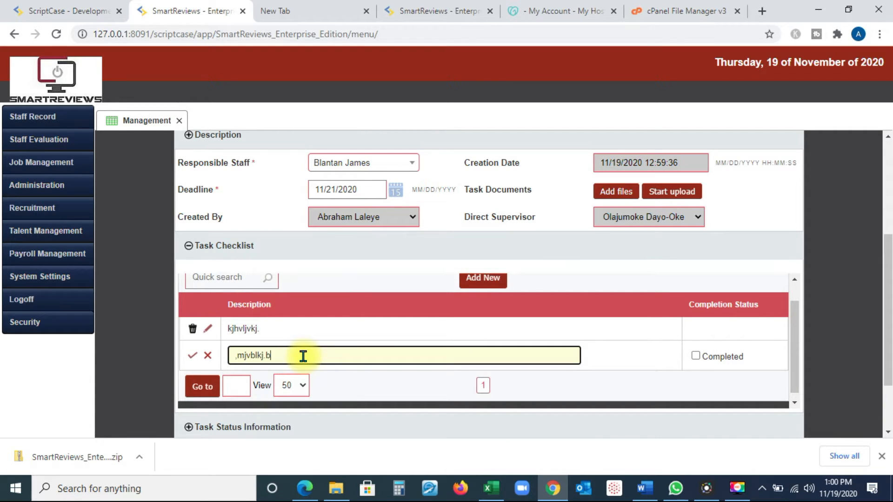
click(192, 355)
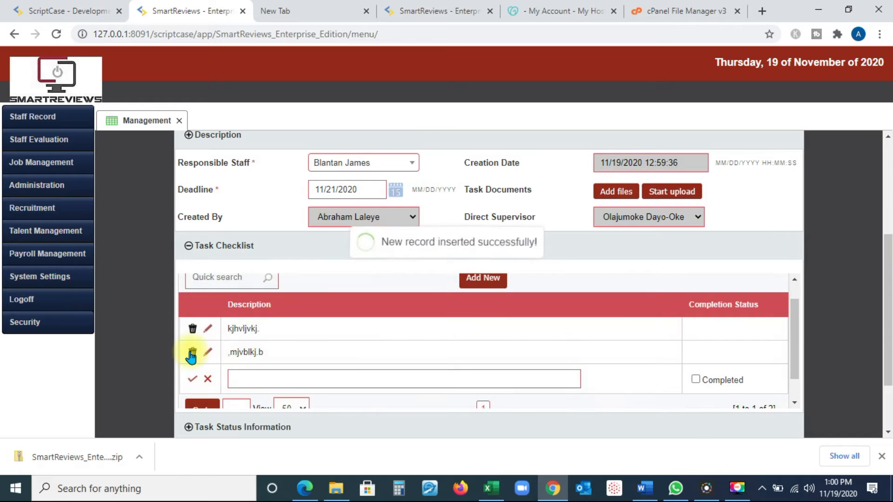
Return to the parent task "tm 27 source" and check how its Sub Tasks Summary lists the new subtask.
drag(885, 359, 823, 217)
click(393, 205)
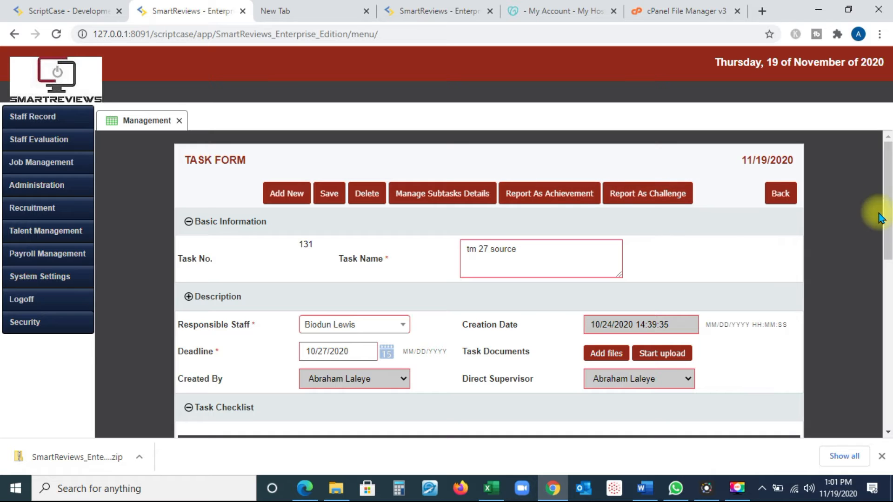
drag(889, 175, 889, 322)
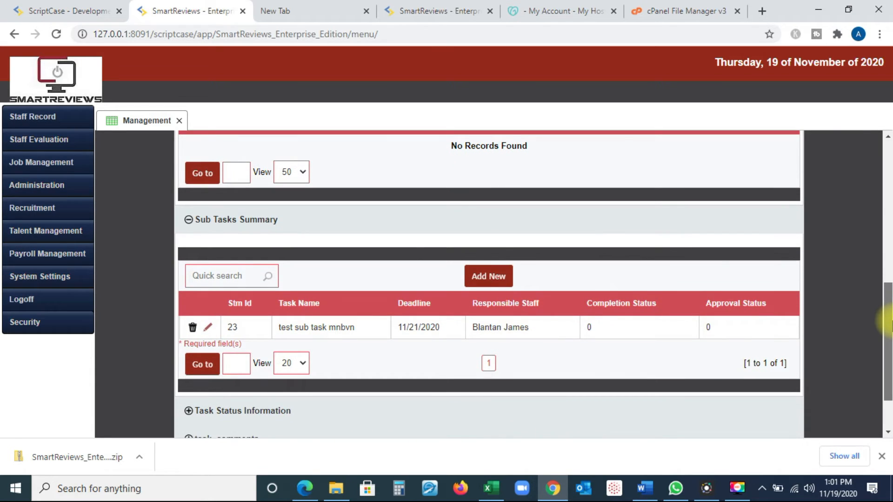
drag(887, 322, 877, 191)
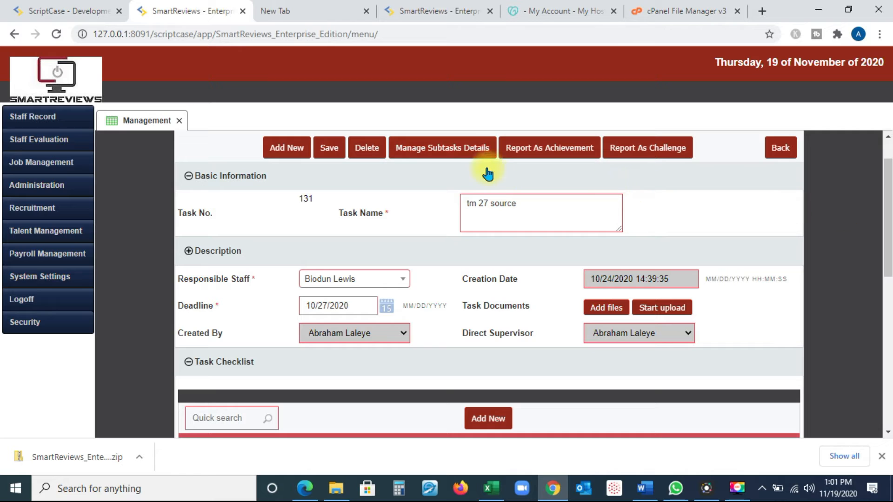
drag(885, 210, 872, 355)
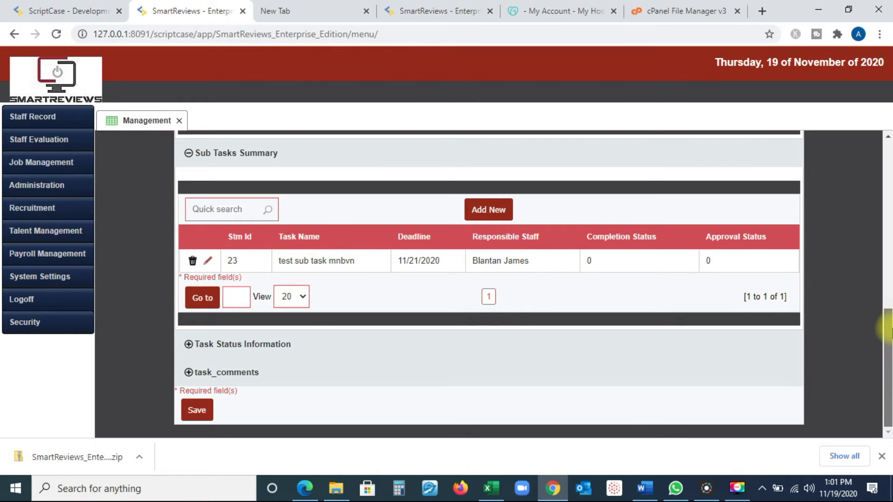
drag(888, 333, 858, 174)
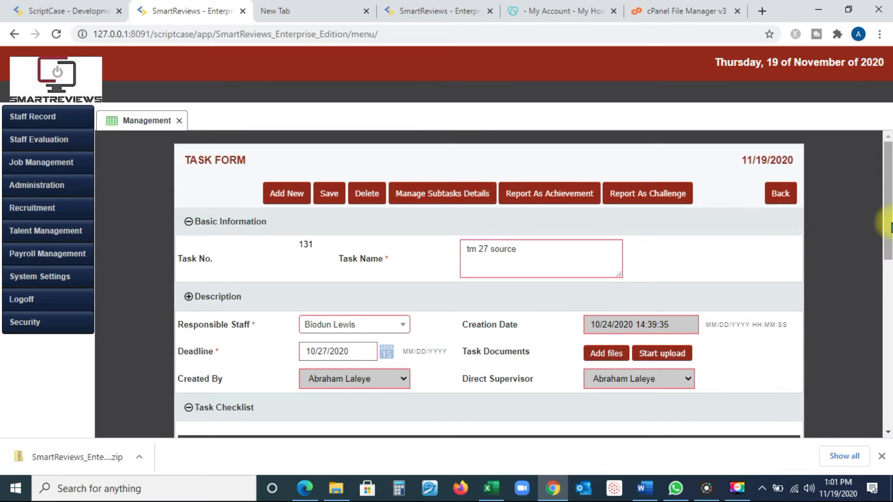
drag(885, 224, 888, 392)
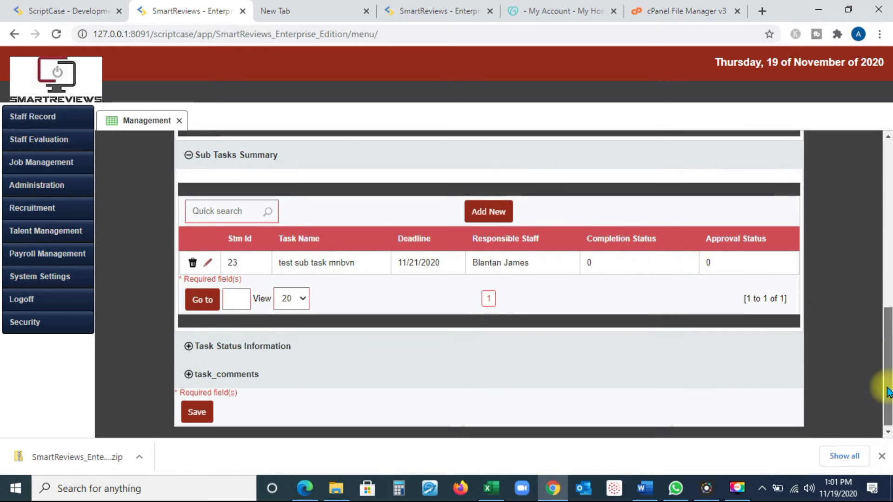
Open the "test sub task mnbvn" row for editing in the Sub Tasks Summary and inspect its Completion Status and Approval Status options.
click(208, 264)
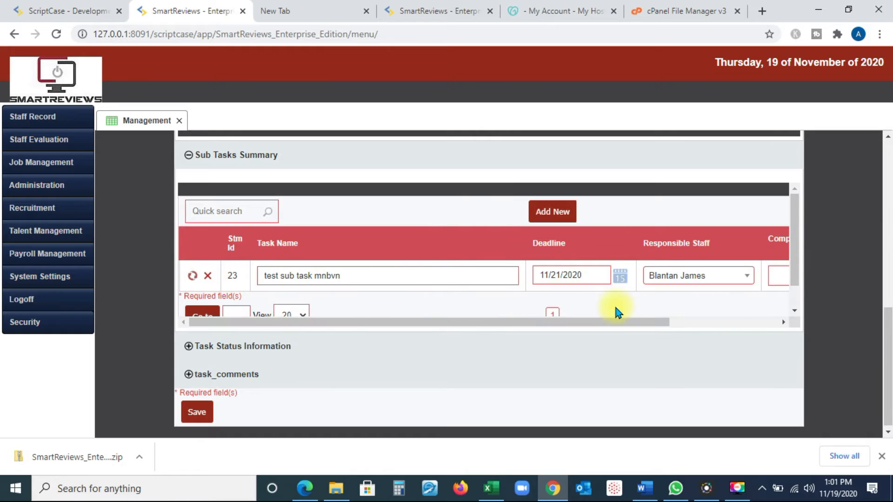
drag(602, 321, 715, 322)
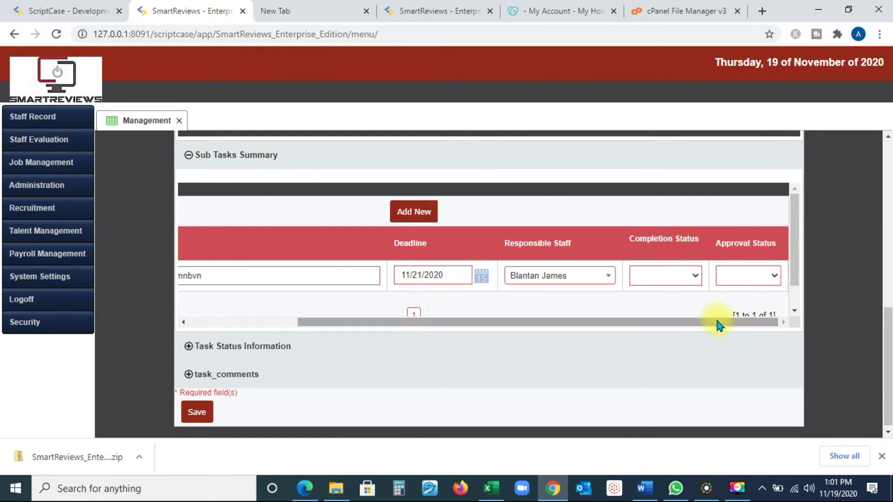
click(697, 277)
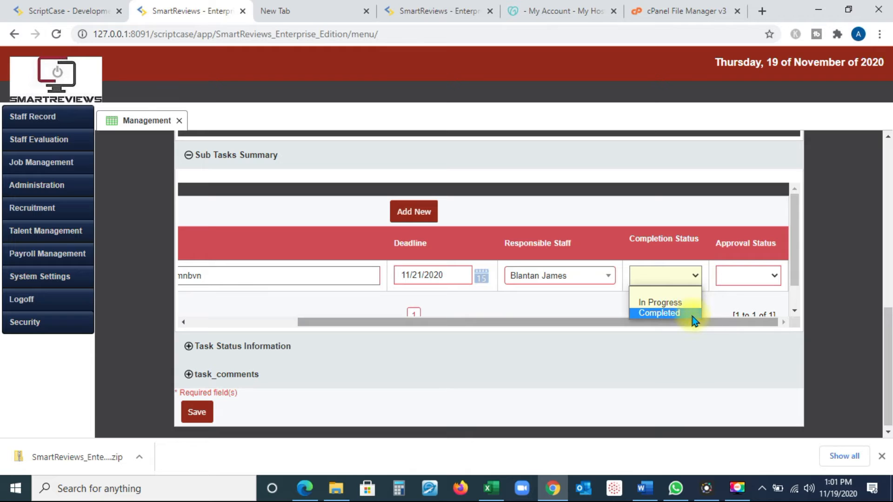
click(706, 324)
click(776, 279)
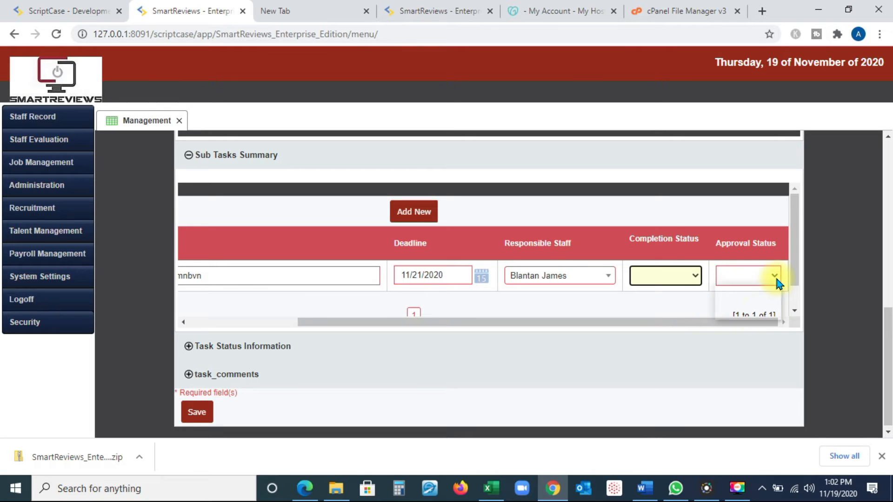
click(707, 324)
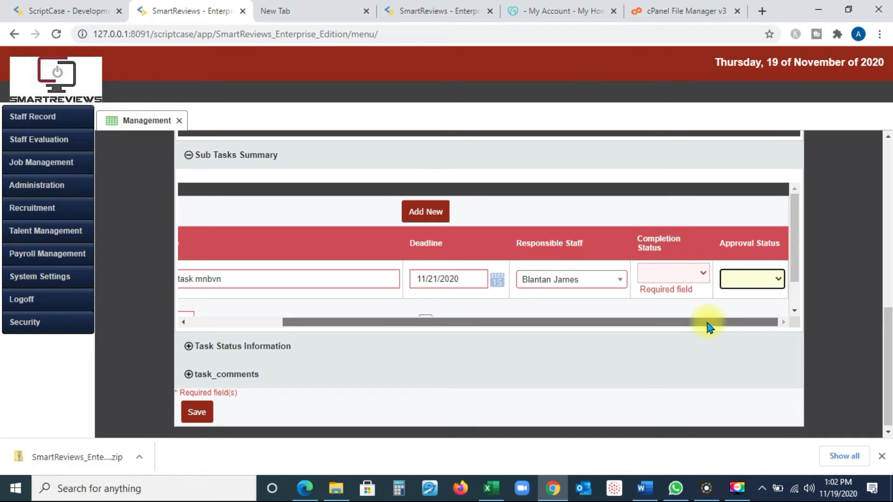
drag(712, 322, 509, 327)
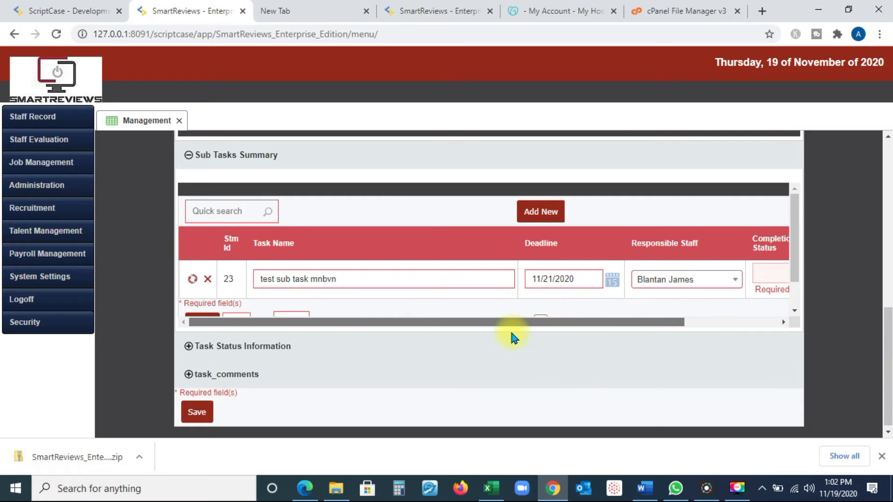
Review the parent task form, comparing its Task Checklist and Sub Tasks Summary with the option for managing subtask details.
scroll(651, 312, down, 1)
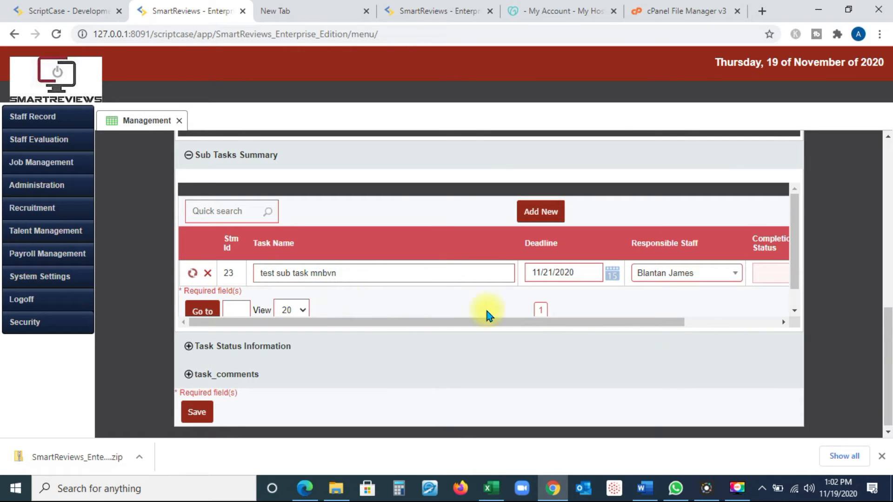
mouse_move(795, 272)
mouse_down()
mouse_move(786, 299)
mouse_move(794, 271)
mouse_up()
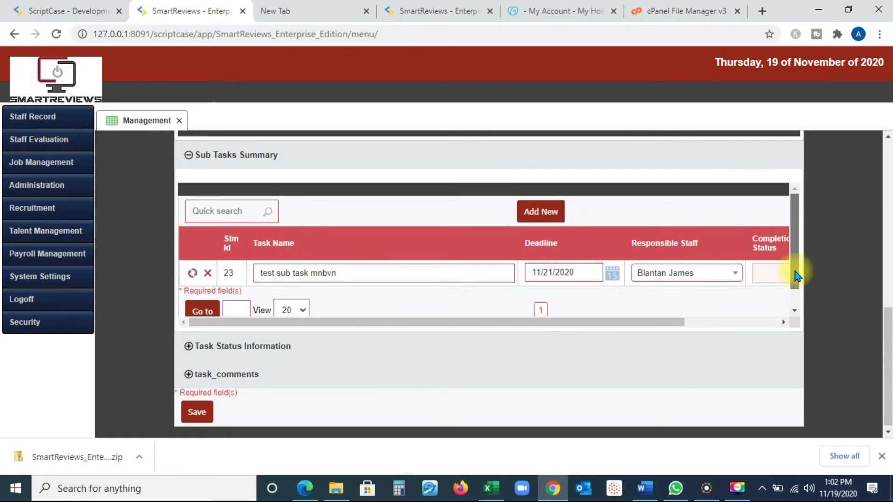
drag(657, 326, 513, 336)
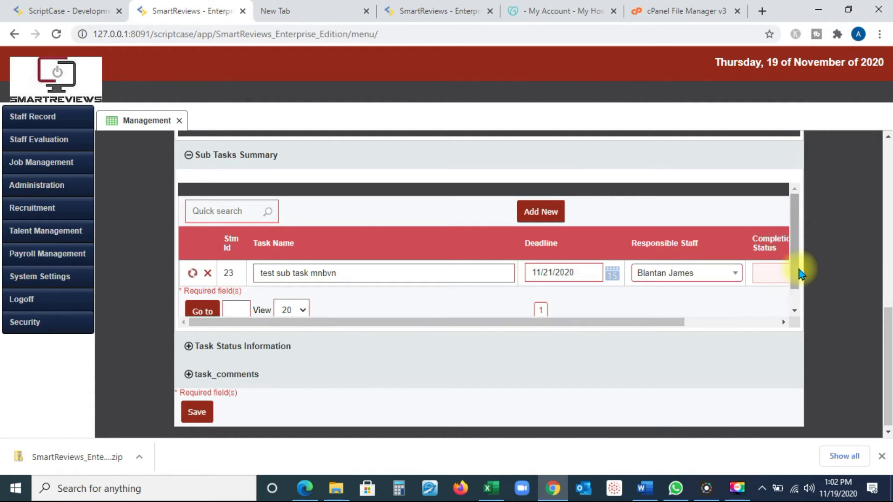
drag(798, 272, 798, 296)
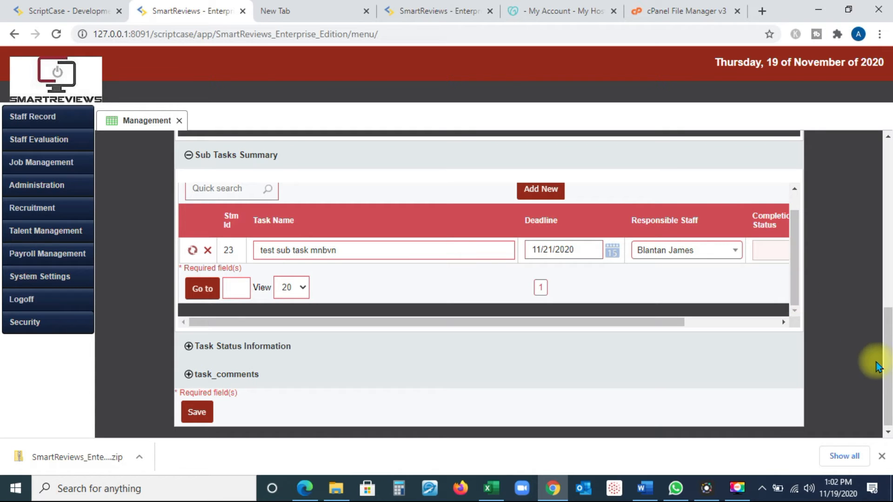
drag(883, 365, 853, 193)
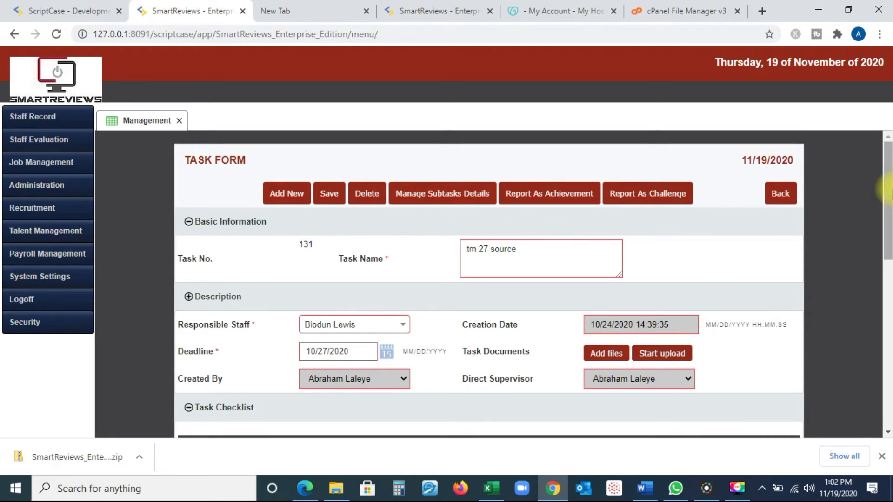
drag(889, 207, 857, 310)
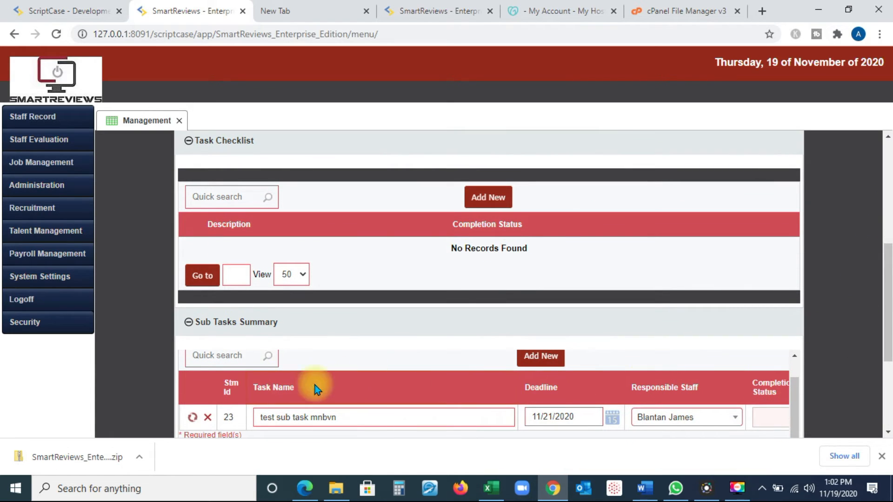
drag(889, 336, 777, 219)
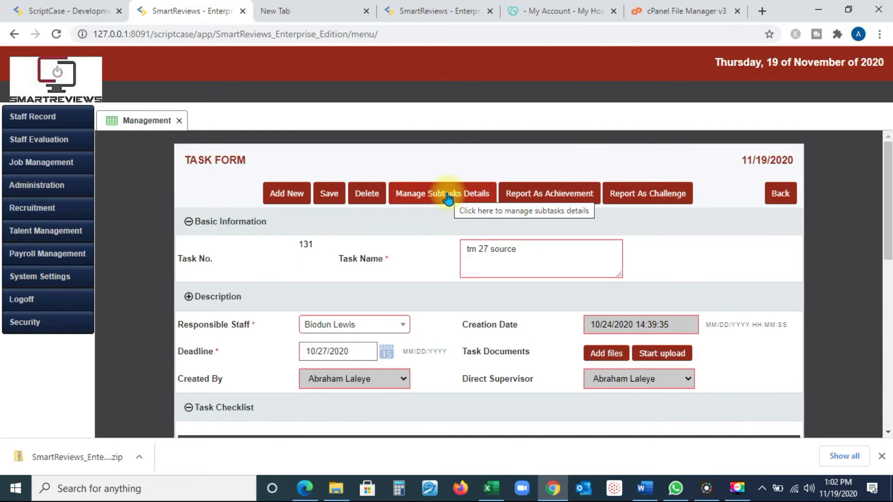
drag(889, 220, 881, 340)
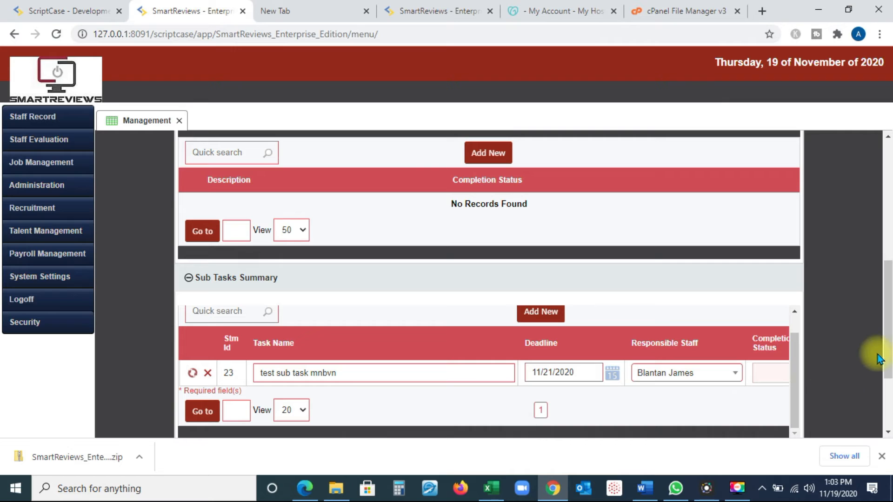
drag(887, 353, 803, 392)
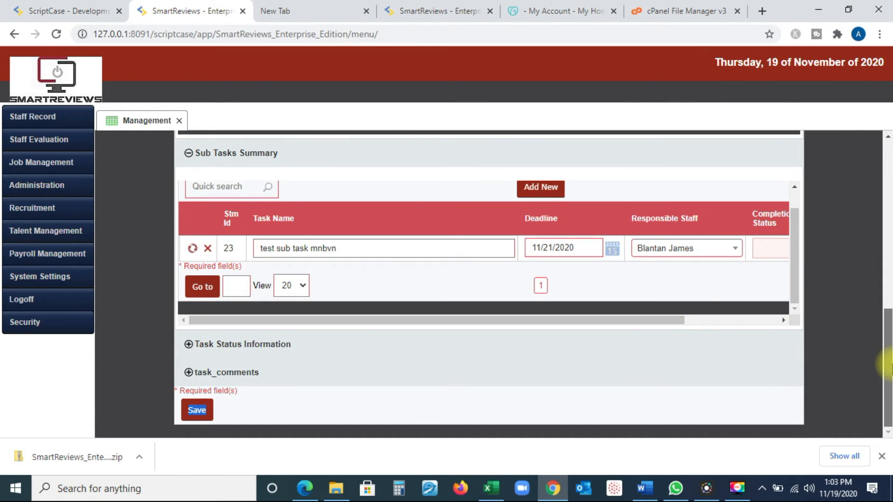
drag(416, 321, 386, 314)
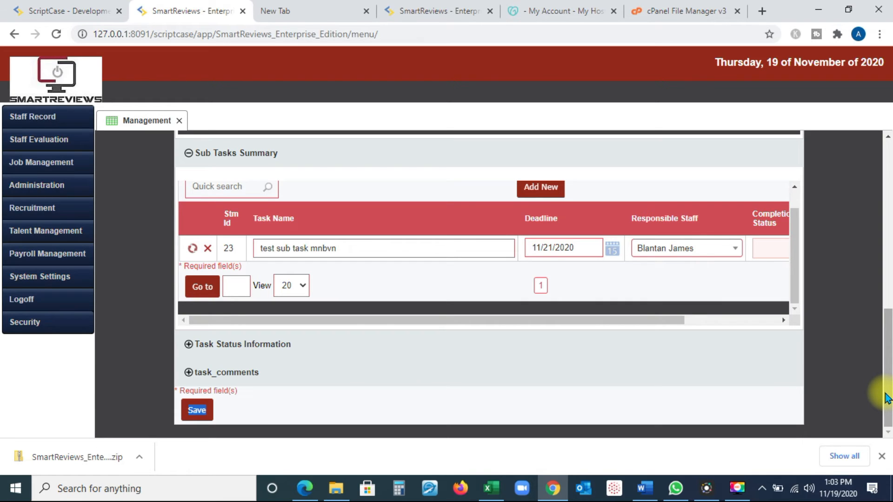
drag(884, 398, 867, 267)
Open the Recruitment Procedure template from Work Procedures Management to view its options for conversion to a task or subtask.
mouse_move(55, 163)
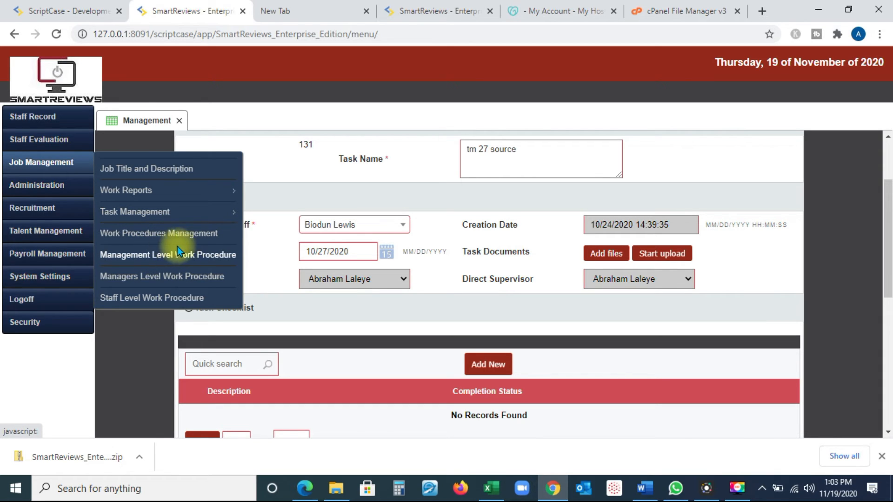
click(207, 233)
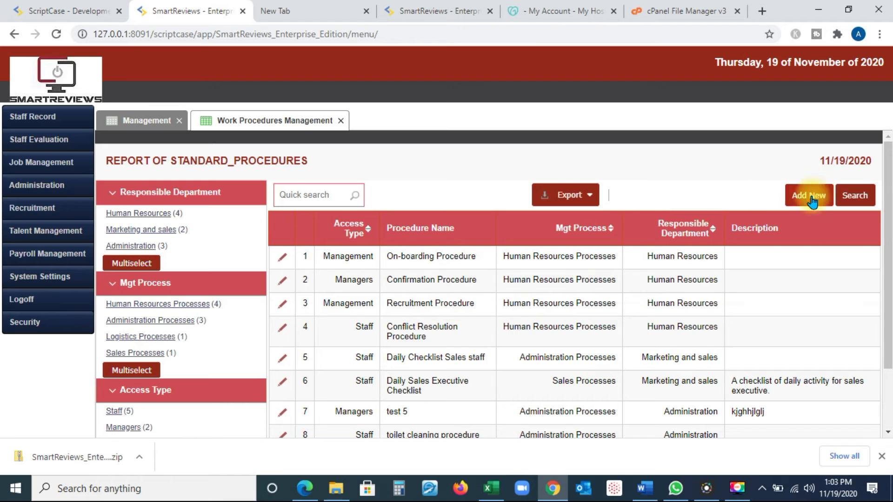
click(281, 306)
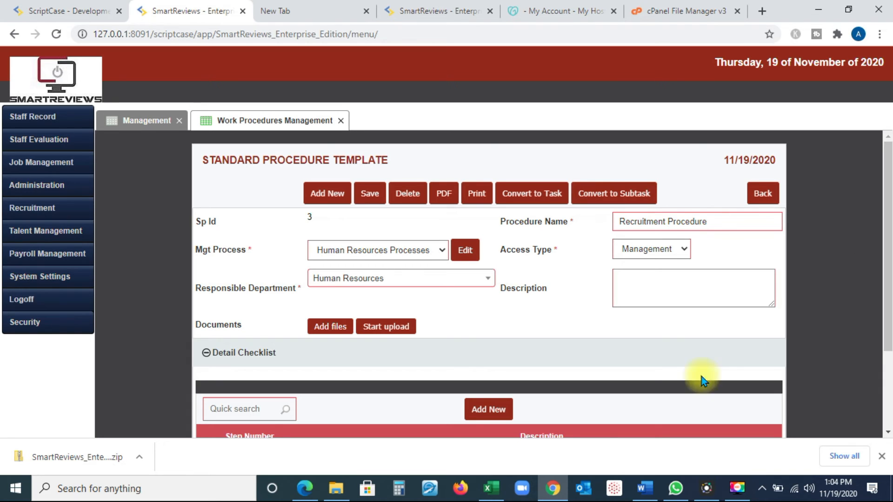
Open the managers' task management dashboard and list the main tasks by searching without any filter criteria.
mouse_move(43, 161)
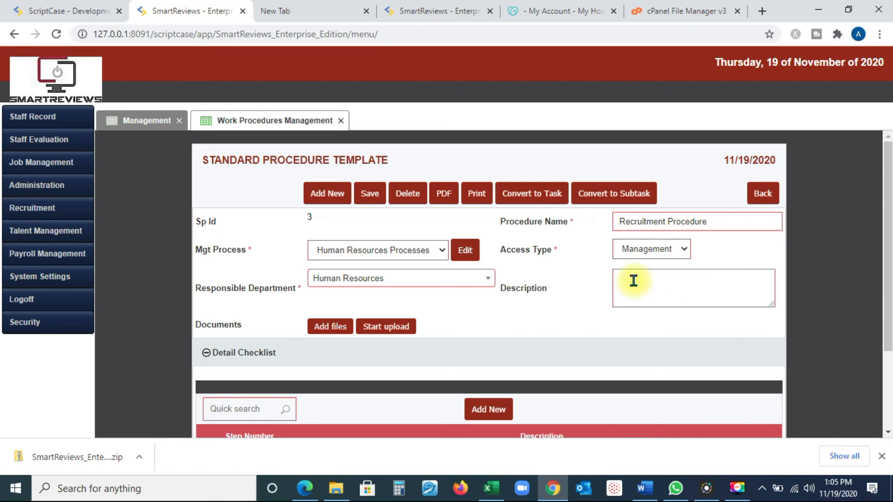
mouse_move(33, 186)
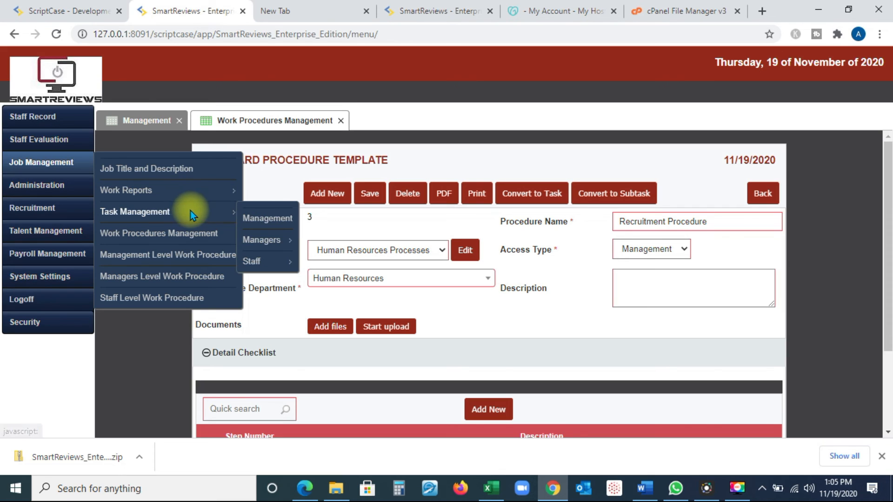
mouse_move(244, 210)
mouse_move(265, 239)
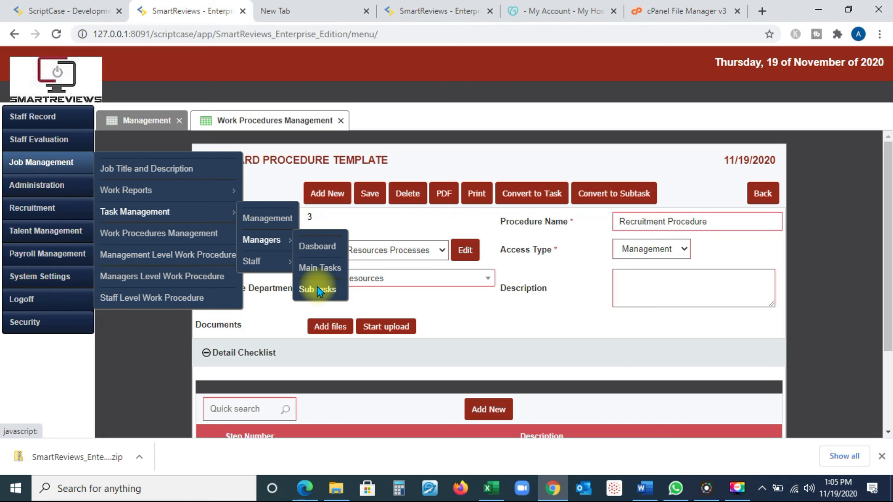
click(325, 250)
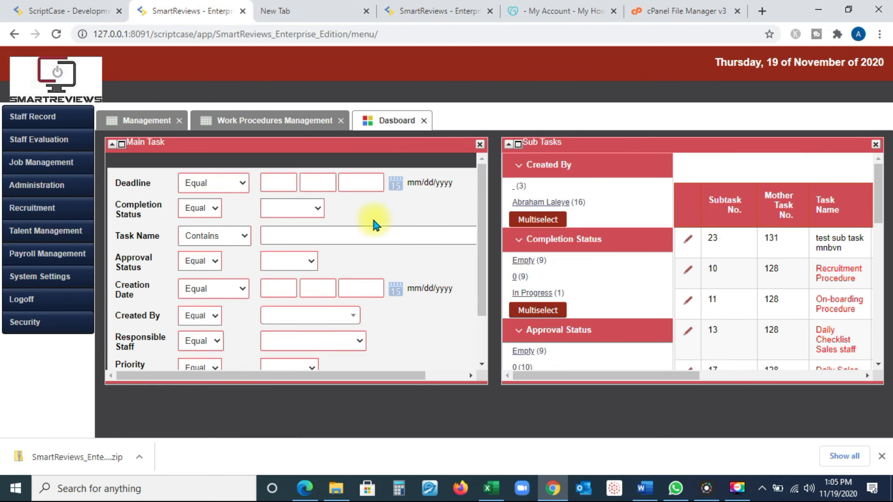
drag(482, 178, 484, 227)
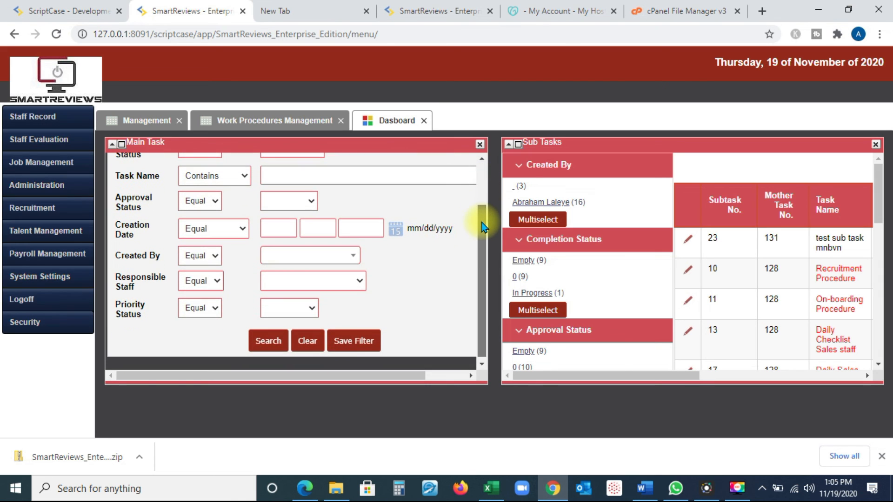
click(265, 339)
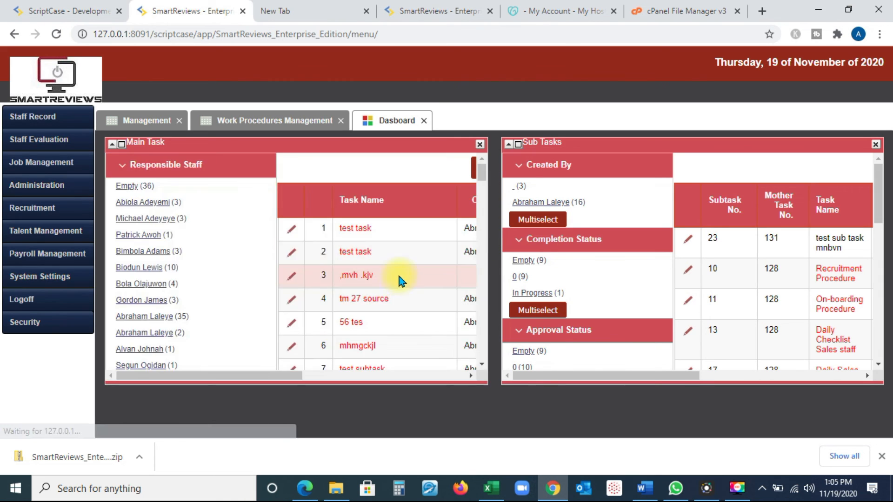
Examine the Main Task list's status columns and enlarge the dashboard's Sub Tasks list to view all its columns.
drag(261, 377, 408, 382)
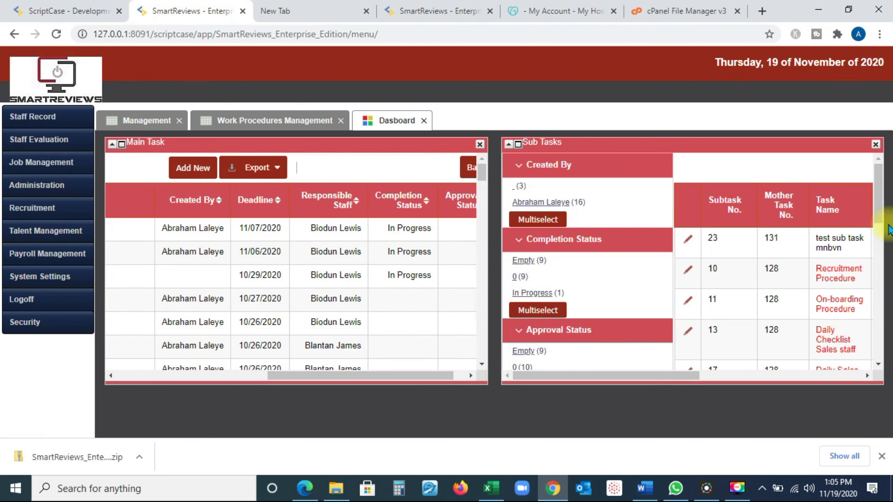
scroll(877, 208, down, 1)
mouse_move(875, 204)
mouse_down()
mouse_move(878, 245)
mouse_move(869, 206)
mouse_up()
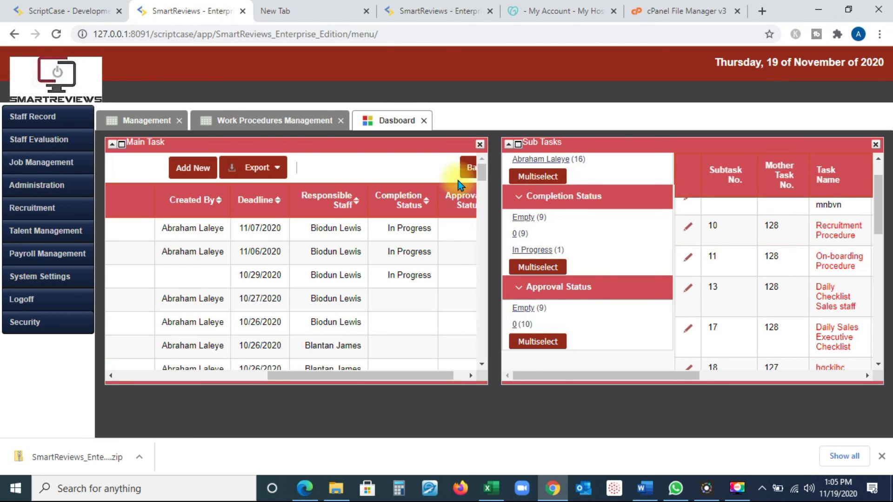
click(518, 144)
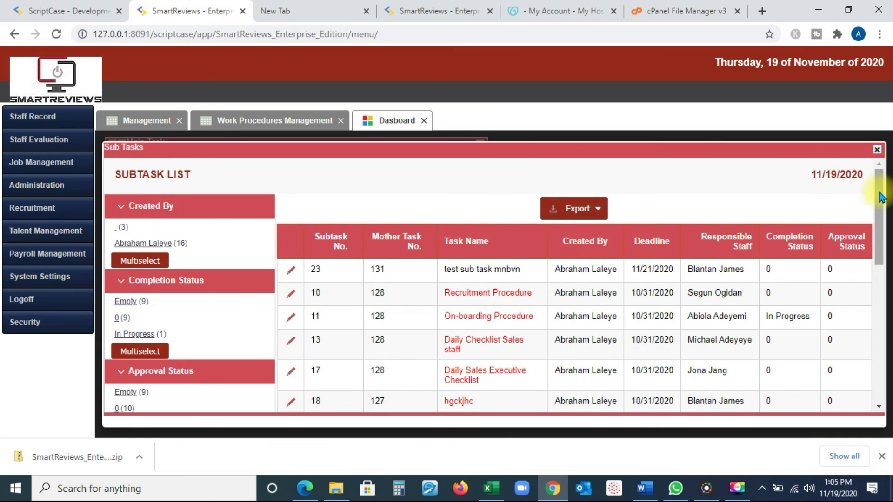
mouse_move(879, 190)
mouse_down()
mouse_move(888, 280)
mouse_move(882, 185)
mouse_up()
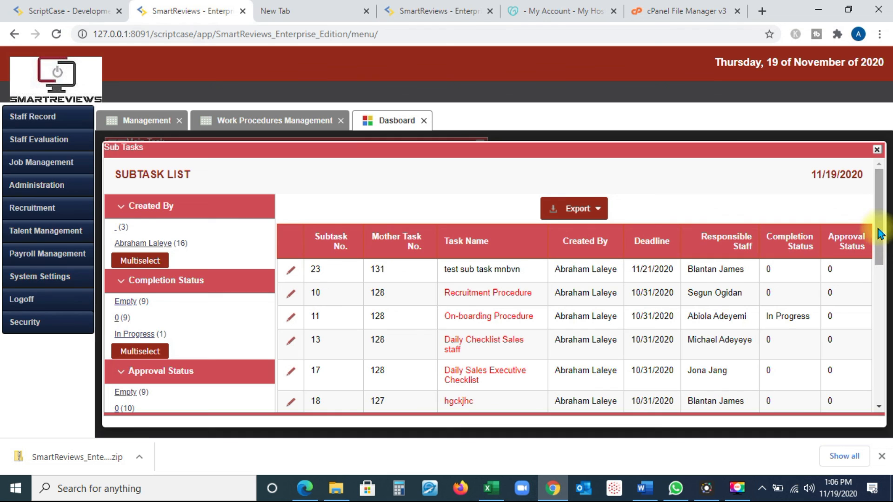
drag(879, 232, 883, 214)
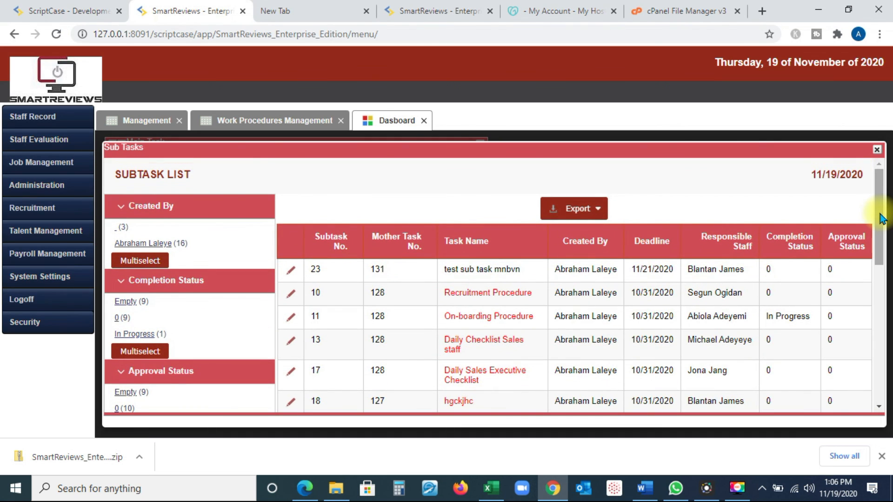